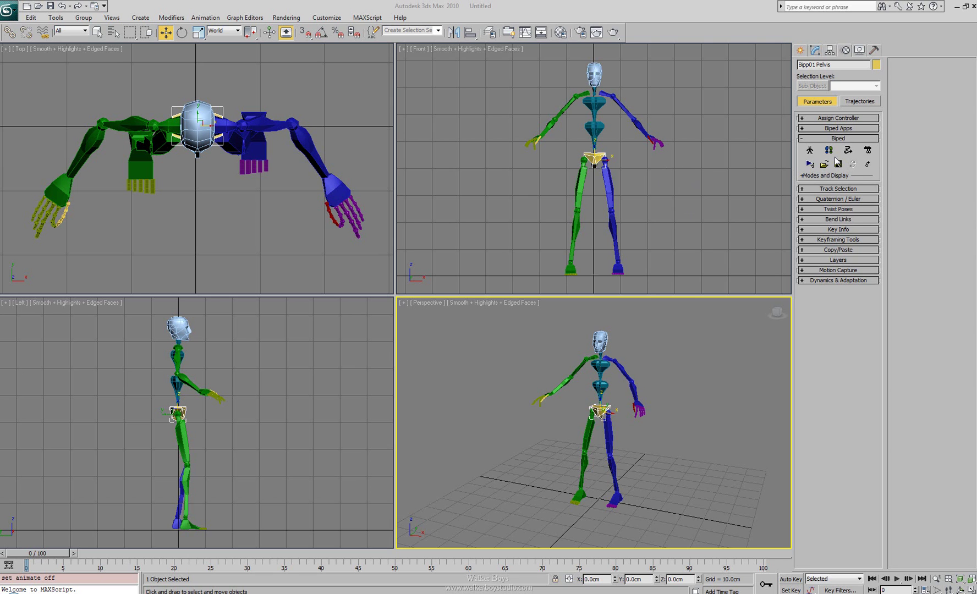
Step: Preview the biped animation with Biped Playback and stop it at frame 51
click(812, 164)
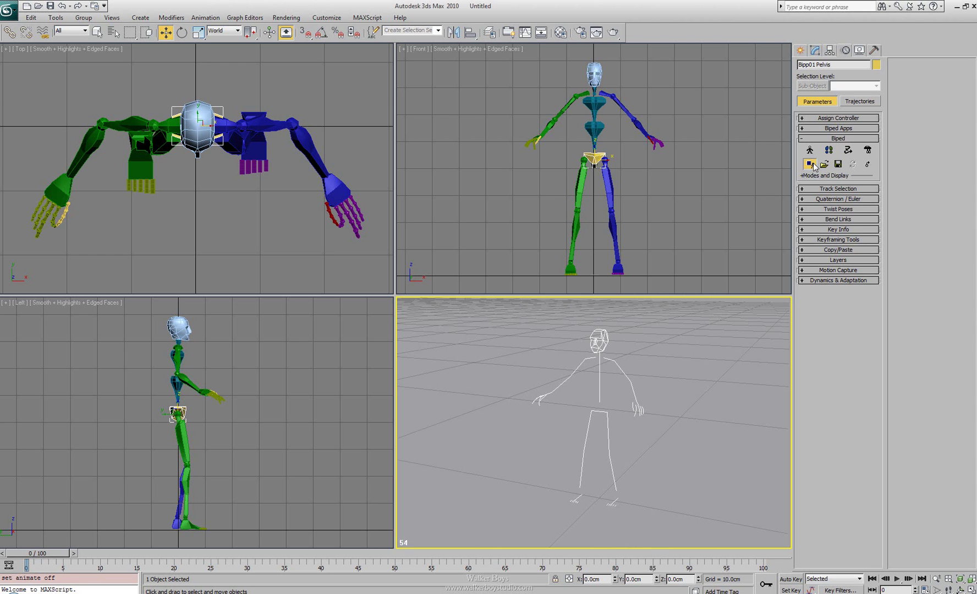
click(811, 163)
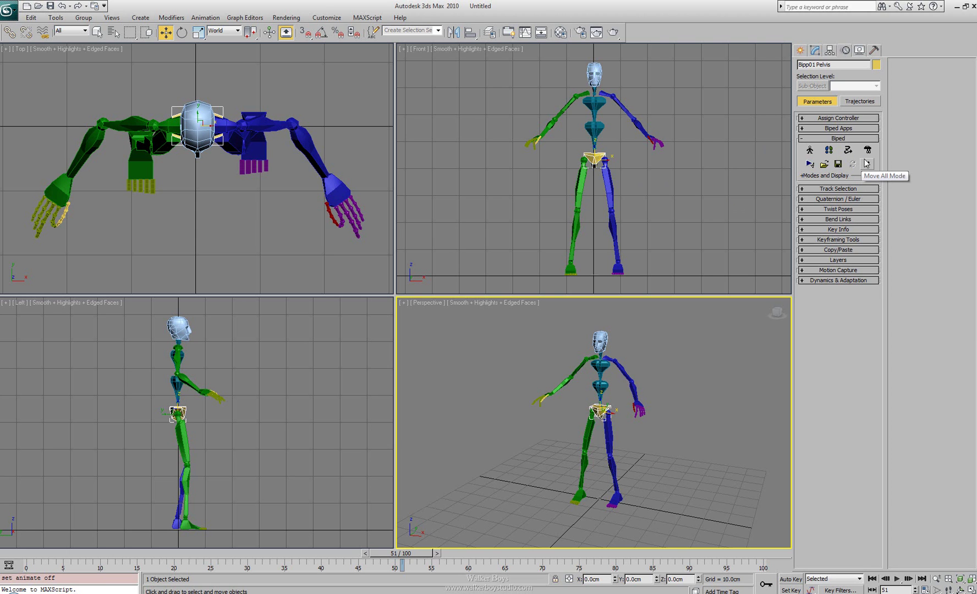
click(866, 164)
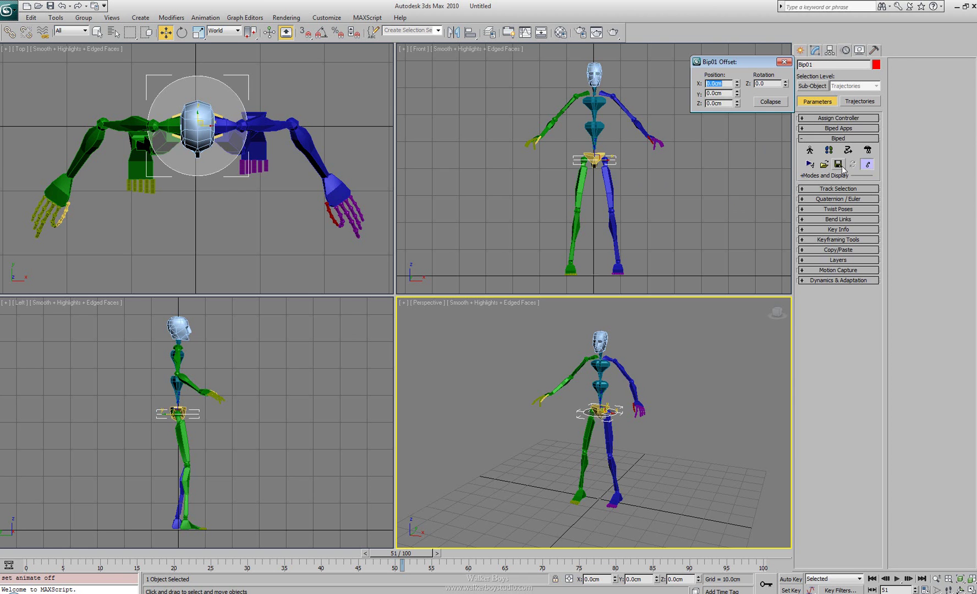
scroll(170, 169, down, 2)
middle_drag(171, 175, 272, 183)
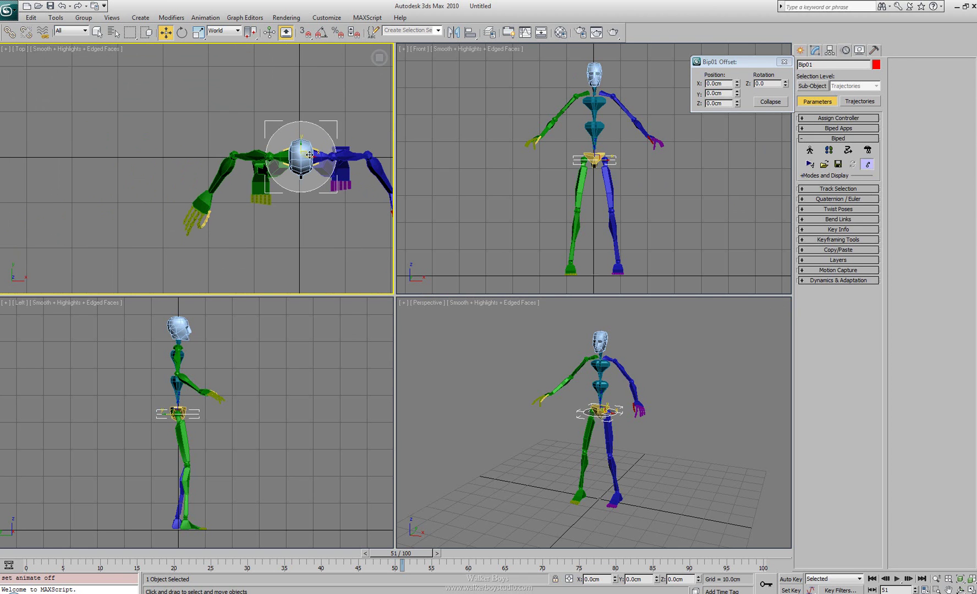
drag(251, 153, 1, 82)
scroll(103, 157, down, 3)
middle_drag(103, 157, 222, 188)
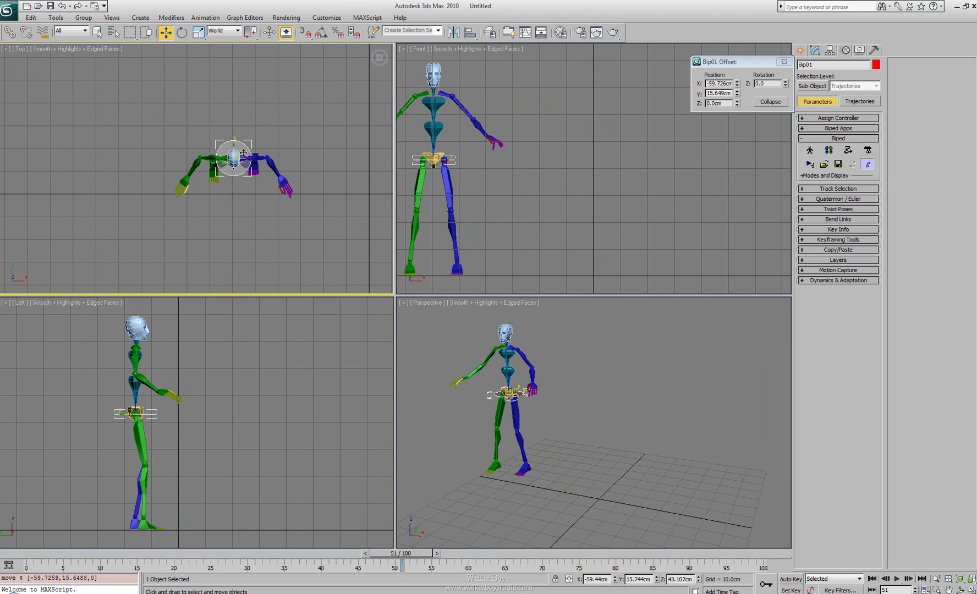
drag(241, 155, 85, 74)
middle_drag(127, 109, 215, 175)
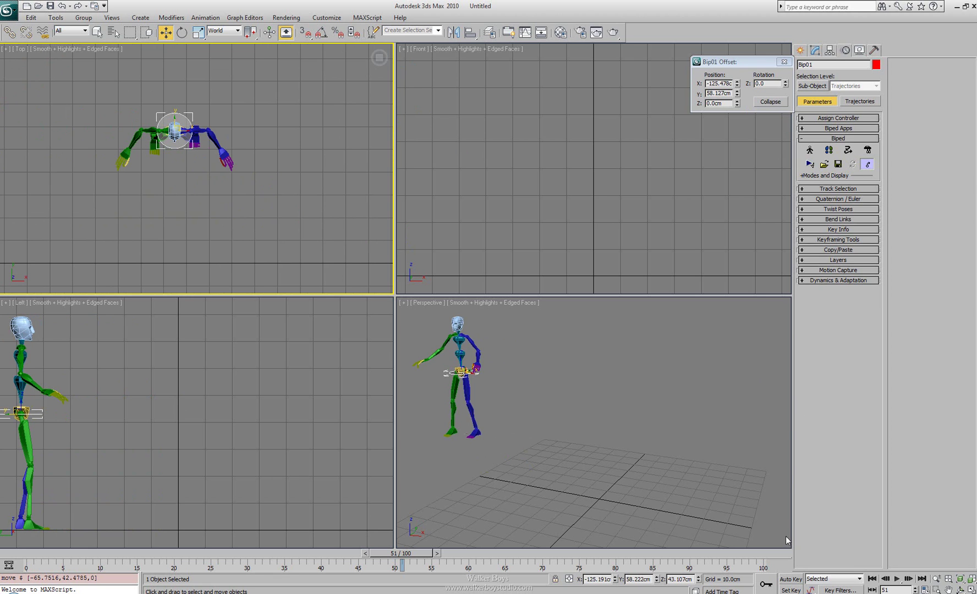
click(771, 102)
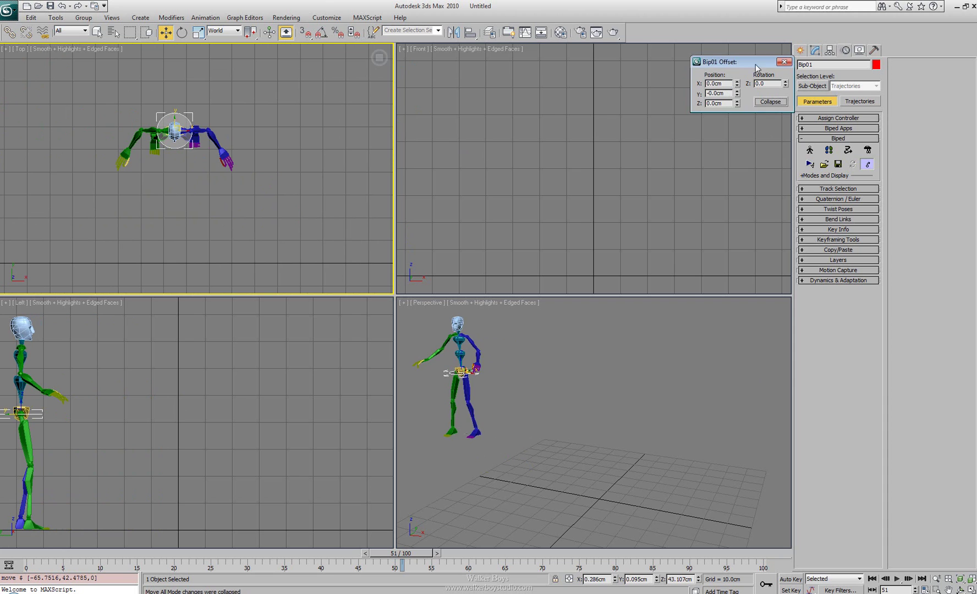
click(784, 62)
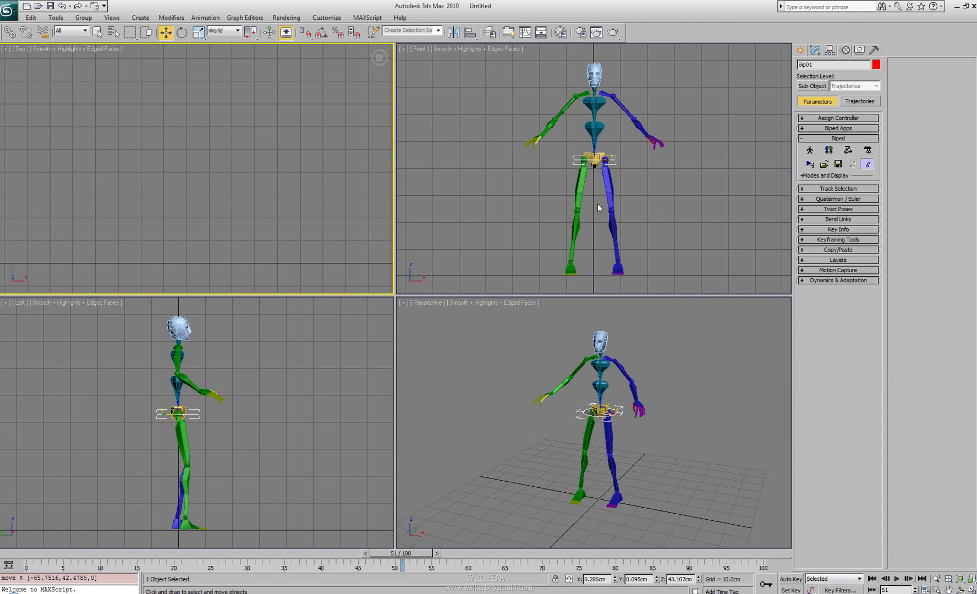
middle_drag(598, 202, 634, 202)
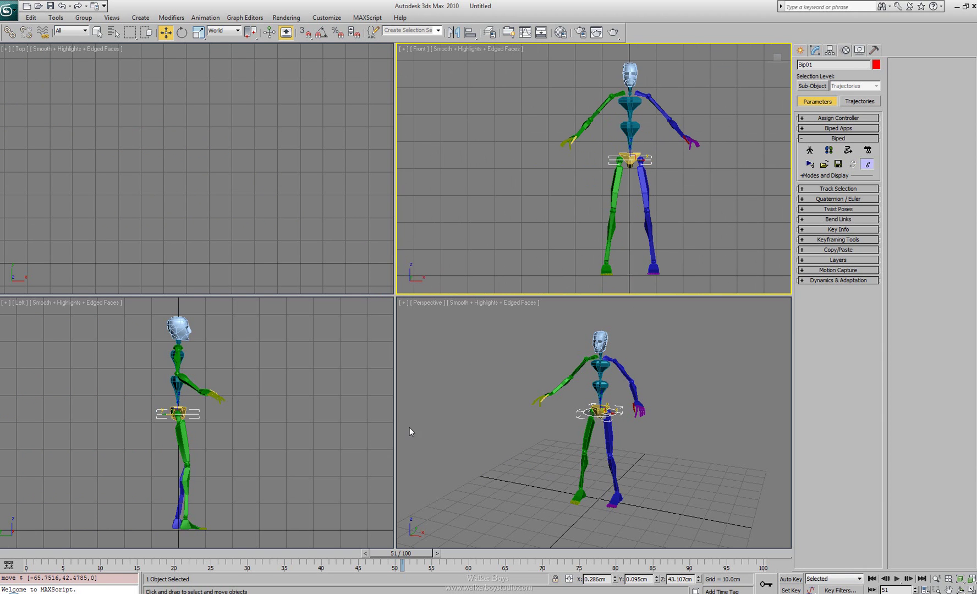
Step: Turn off whole-biped moving, expand Modes and Display, and toggle Scale Stride Mode
click(870, 164)
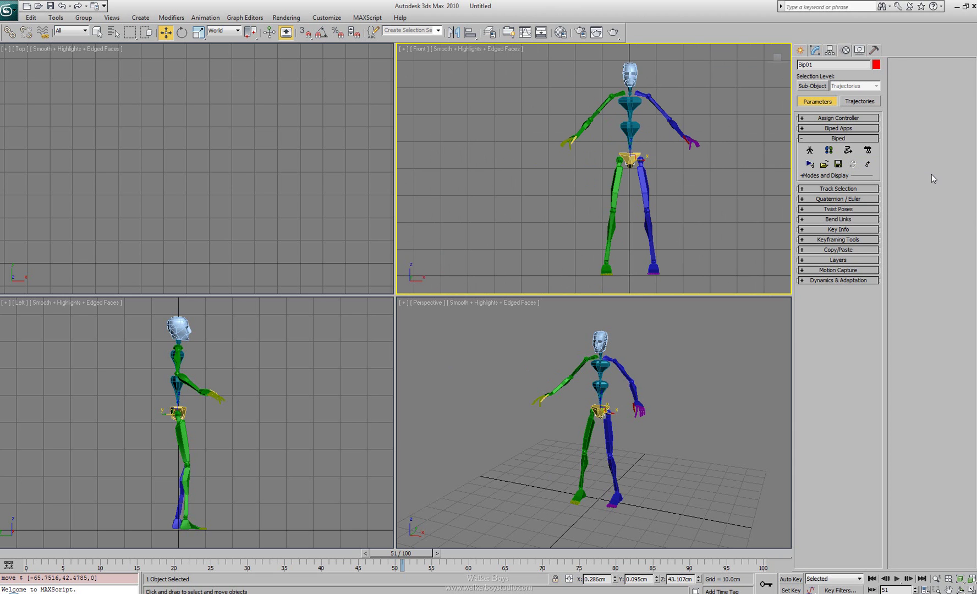
click(804, 176)
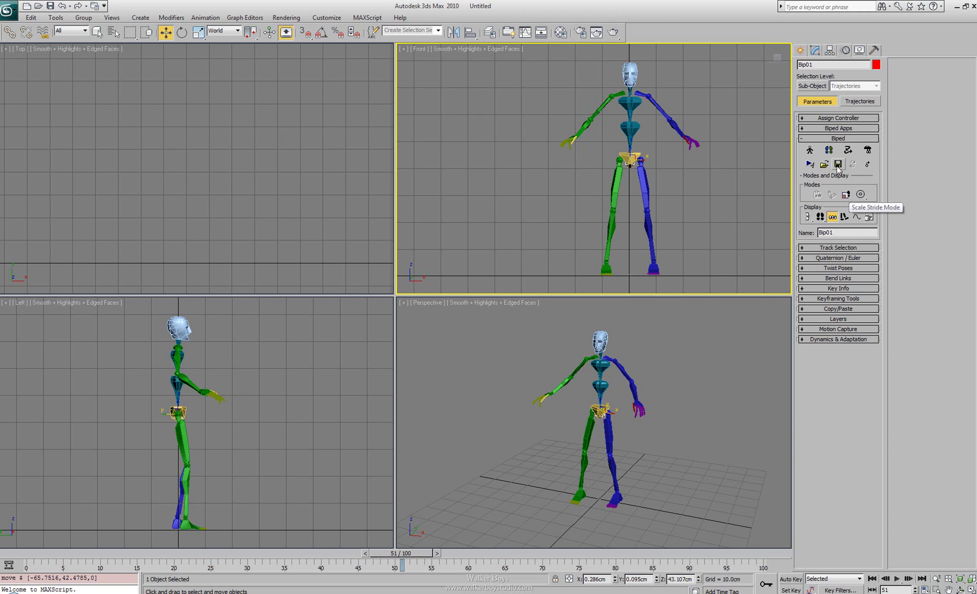
click(846, 196)
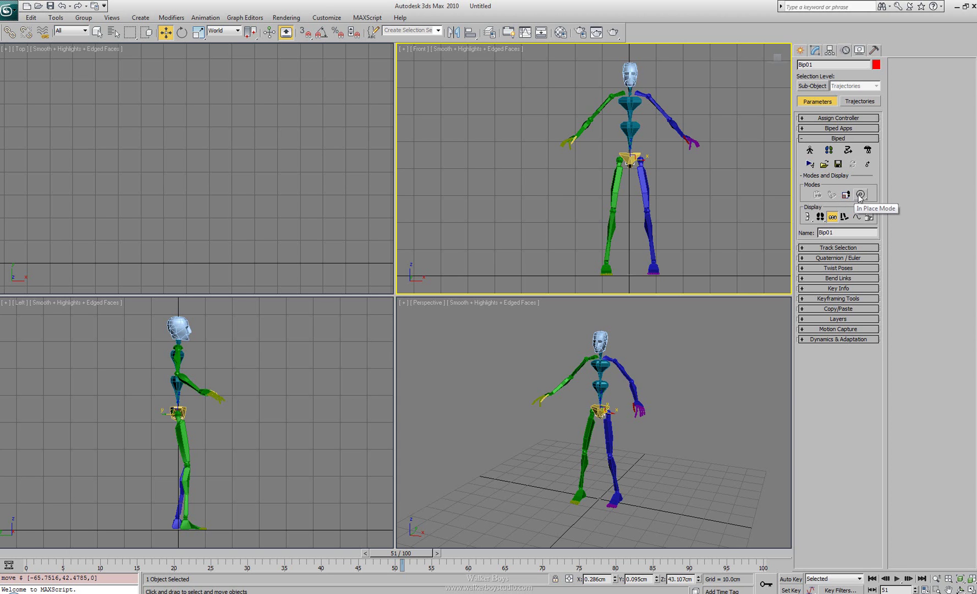
Step: Shift the pelvis right in the Front view, then enable In Place Mode to recentre the biped
click(860, 195)
click(861, 195)
drag(862, 197, 918, 220)
drag(640, 161, 755, 160)
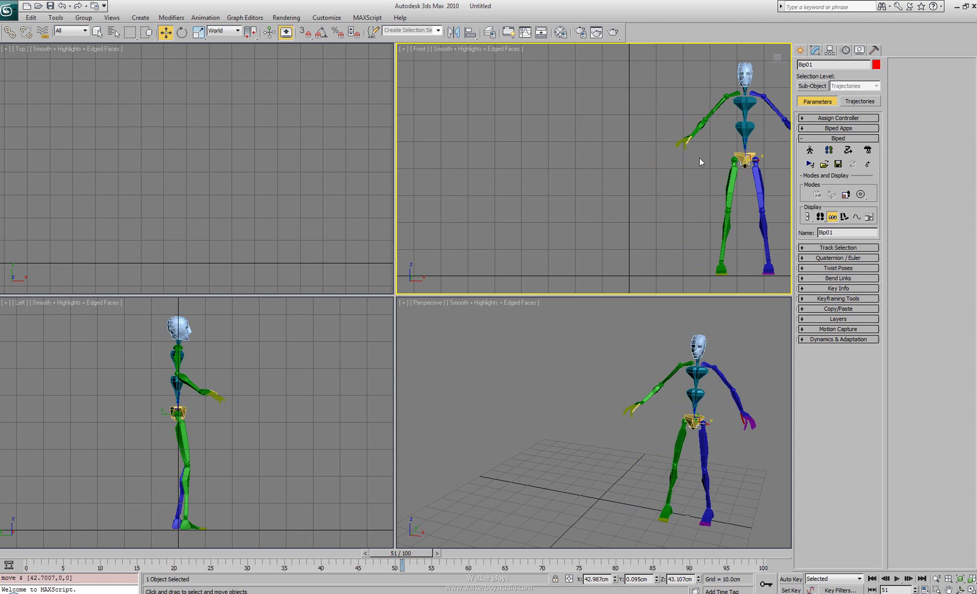
click(861, 195)
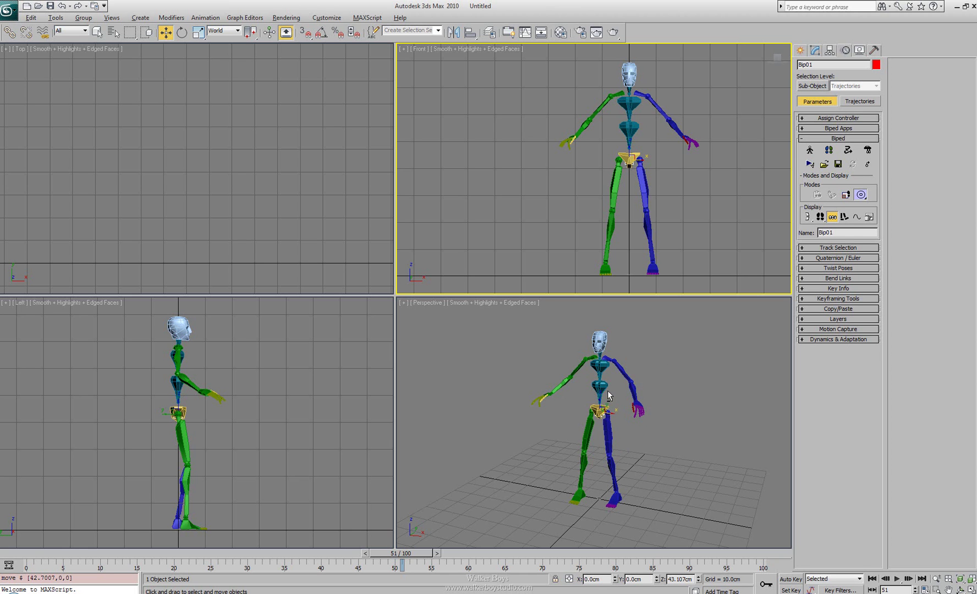
Step: Browse the biped mode choices, cancel them, and undo to recentre the biped
alt+middle_drag(605, 399, 605, 446)
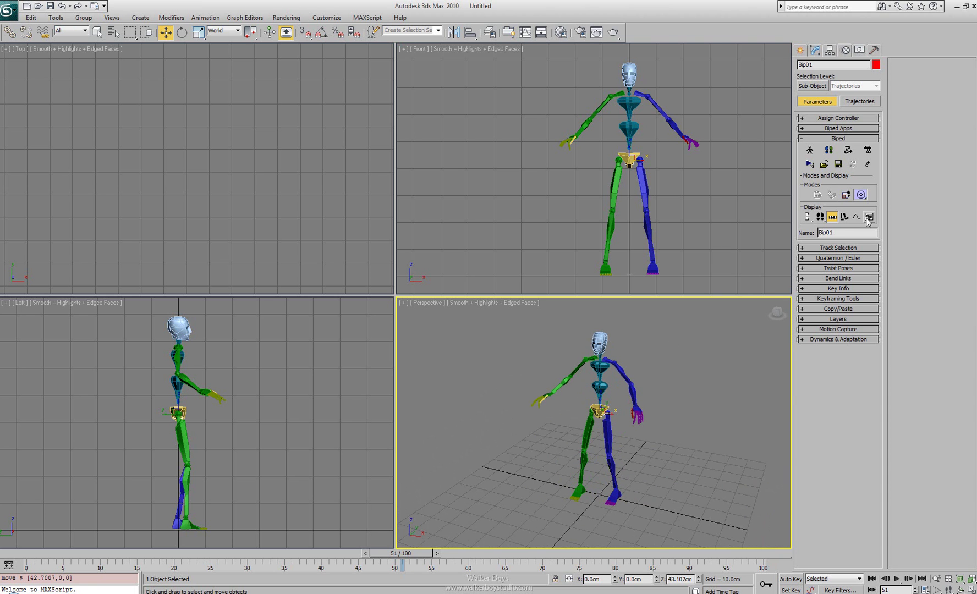
click(861, 195)
drag(861, 202, 862, 232)
drag(861, 195, 866, 208)
right_click(705, 217)
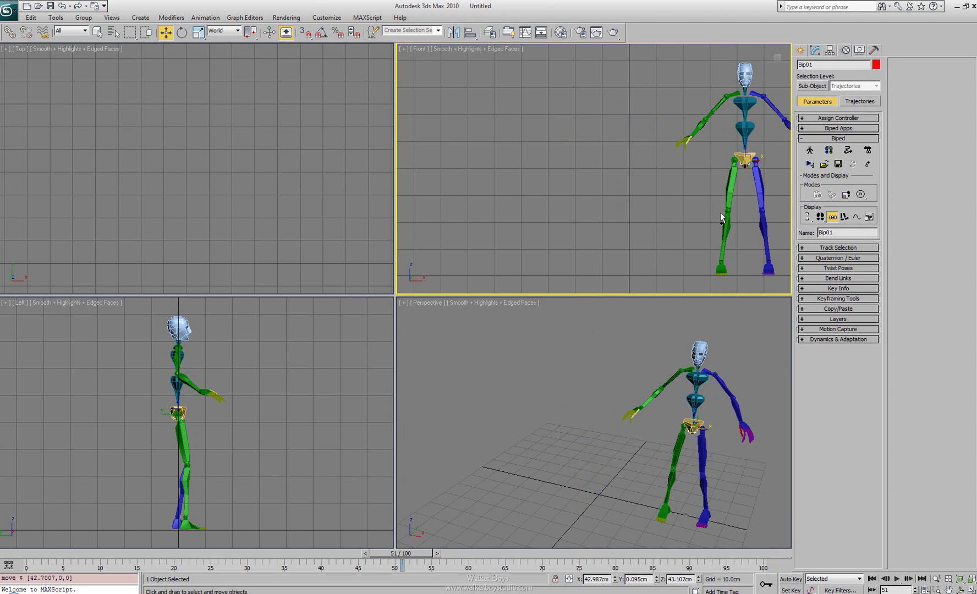
key(ctrl+z)
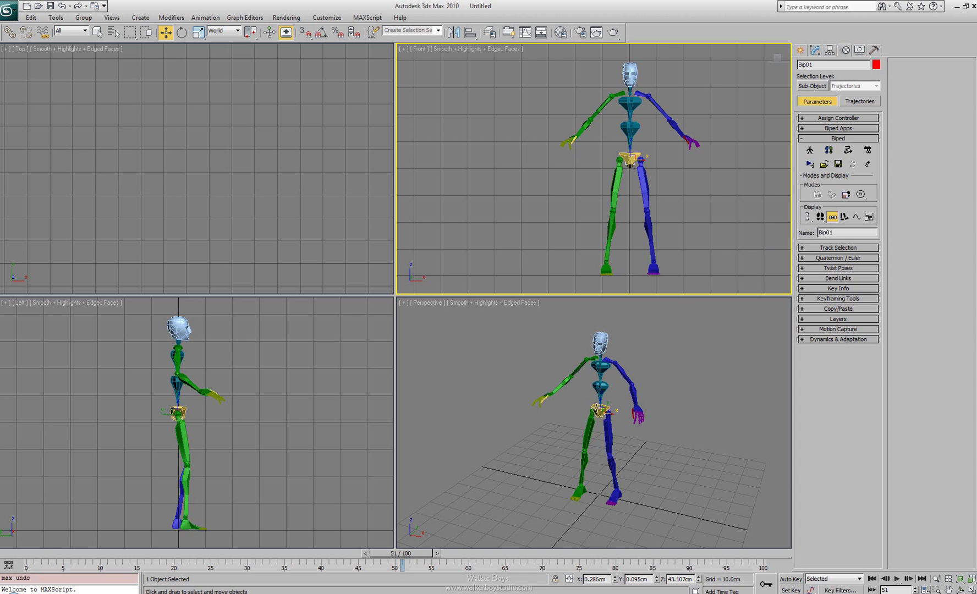
Step: Change how the biped's objects and bones are displayed
drag(807, 216, 807, 241)
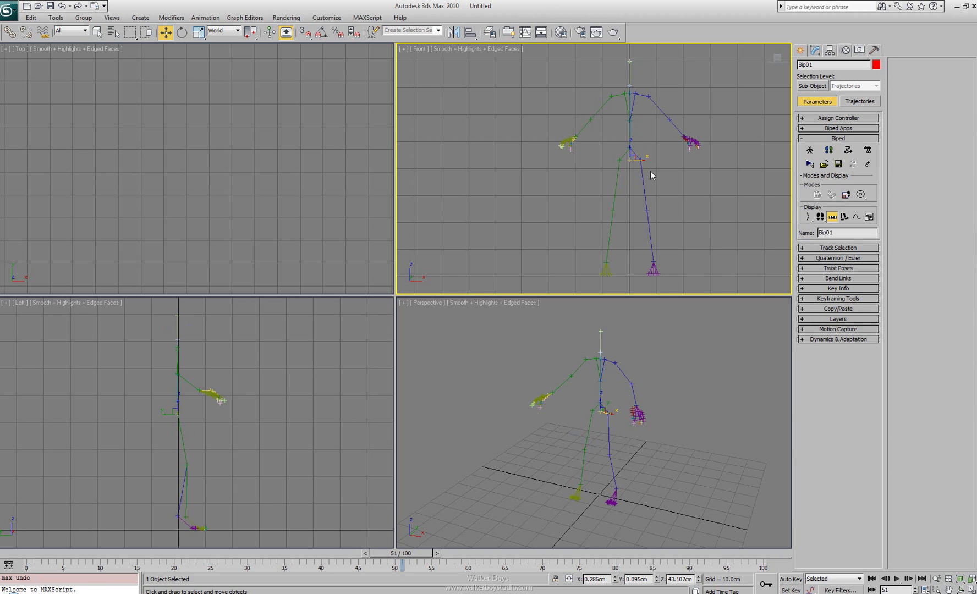
drag(807, 220, 808, 253)
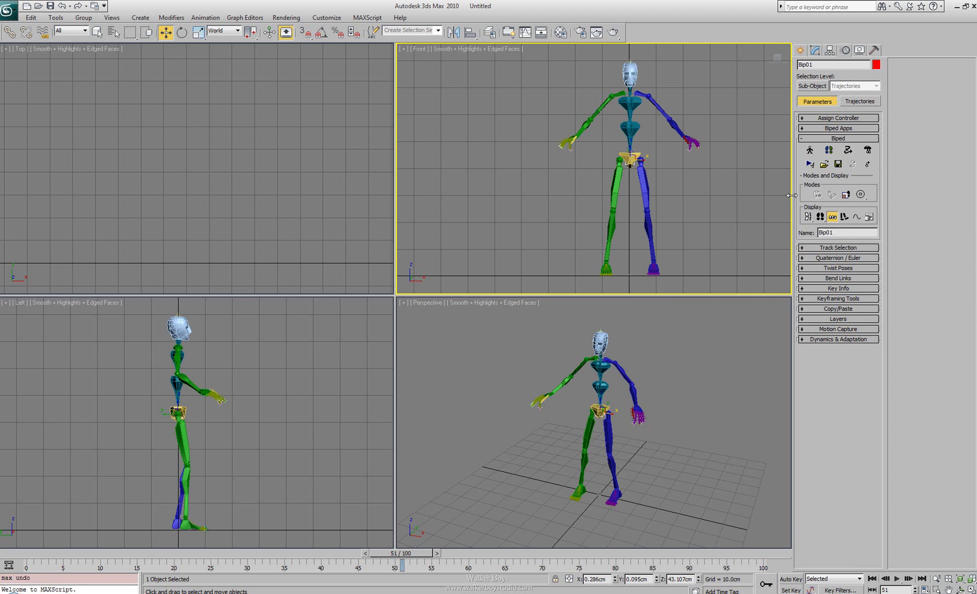
drag(805, 219, 809, 229)
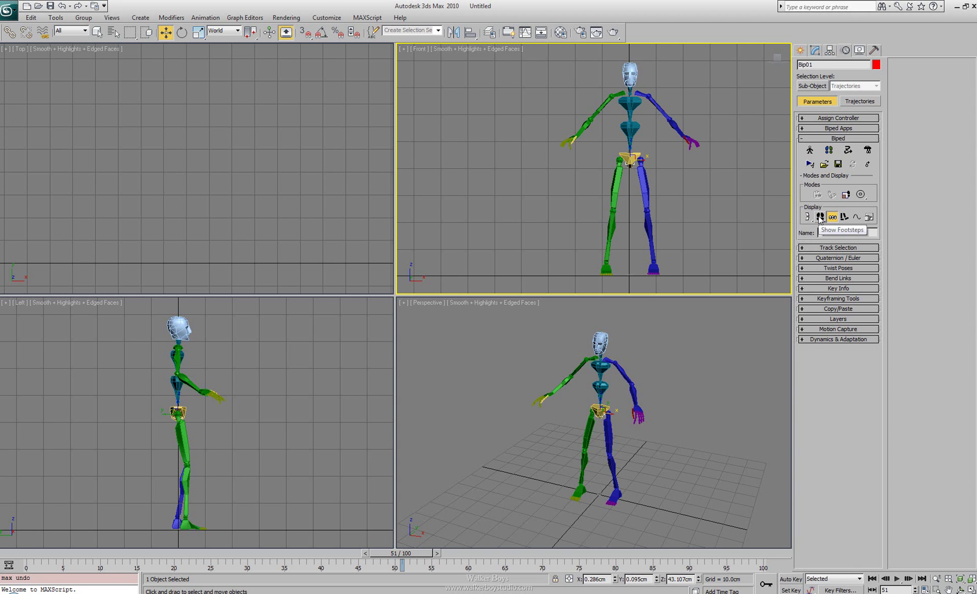
mouse_move(820, 220)
mouse_down()
mouse_move(820, 250)
mouse_move(821, 219)
mouse_up()
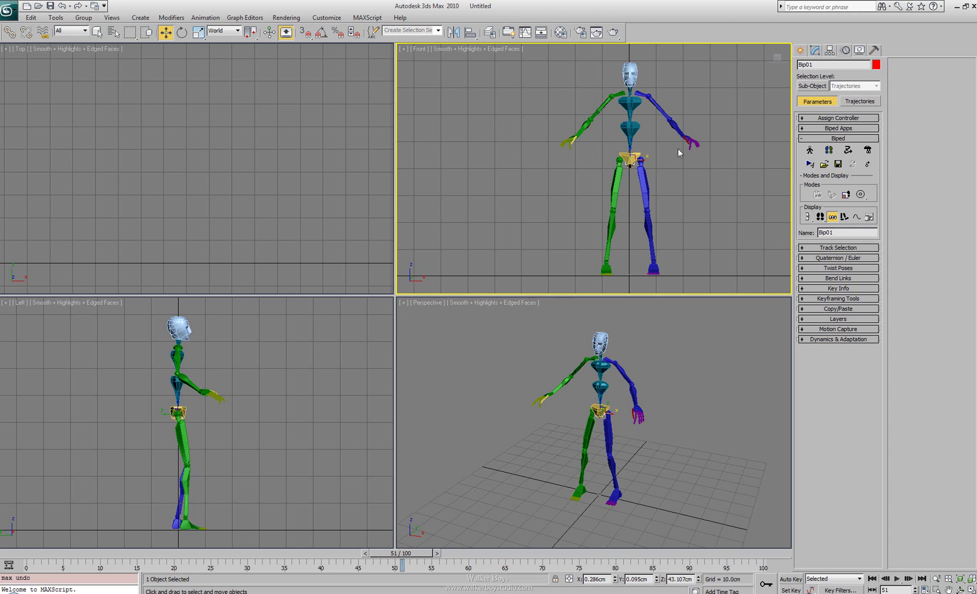
Step: With Auto Key on, raise the biped's right hand to key it at frame 51
click(560, 396)
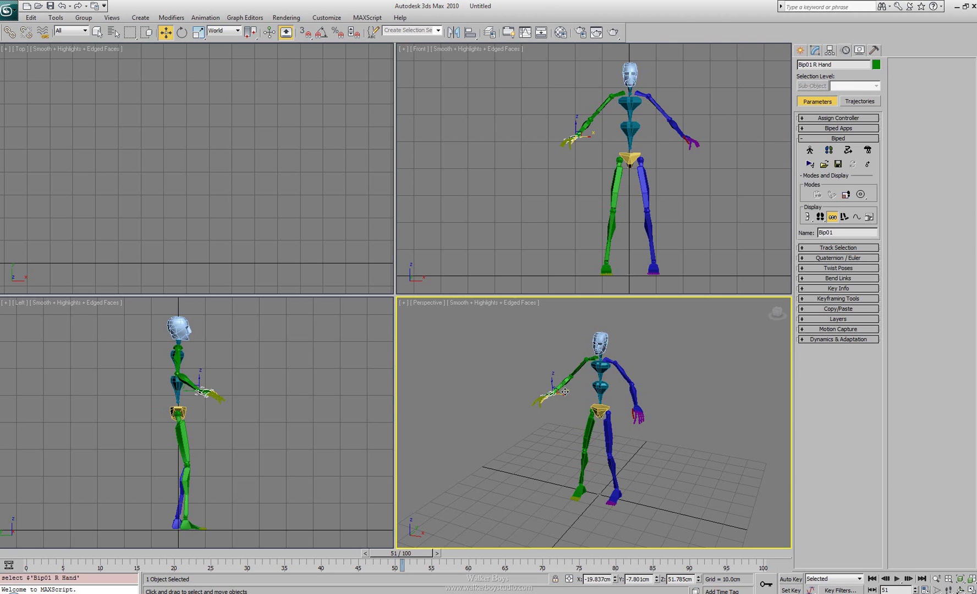
click(789, 580)
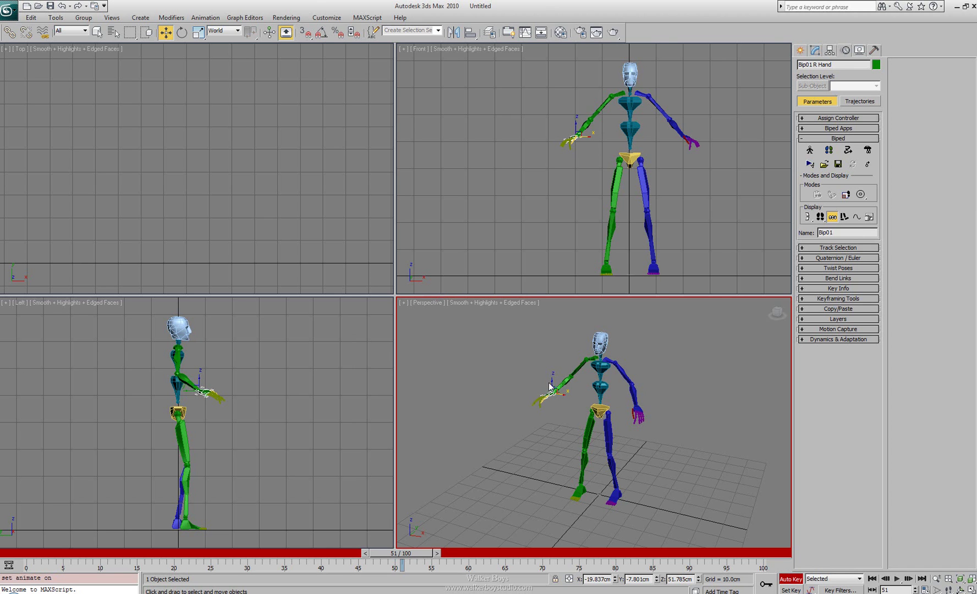
drag(553, 382, 552, 375)
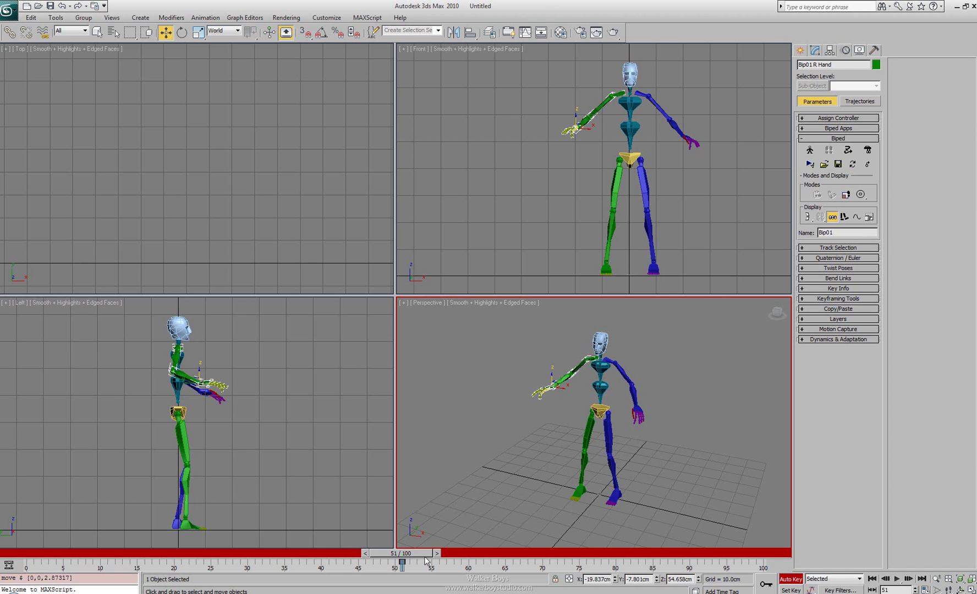
Step: At frame 28, lower the right hand down and outward to set a second key
drag(426, 553, 263, 554)
key(w)
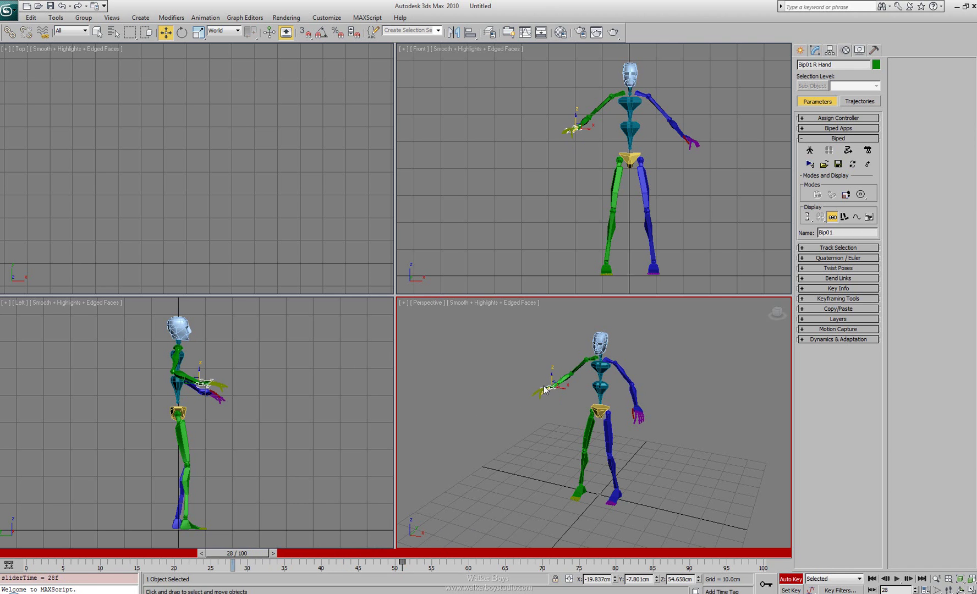
drag(552, 380, 552, 378)
click(551, 380)
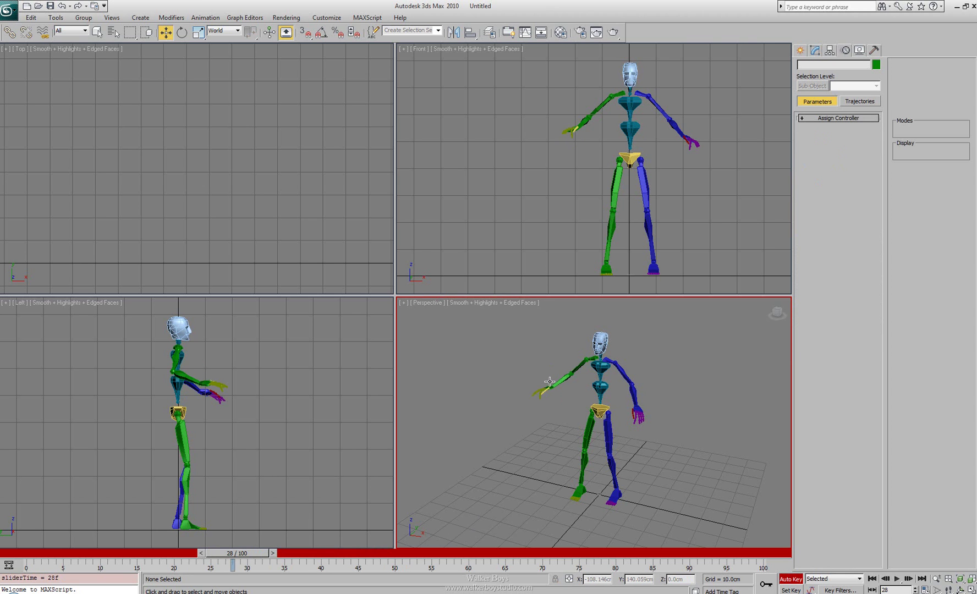
click(549, 382)
drag(551, 379, 556, 402)
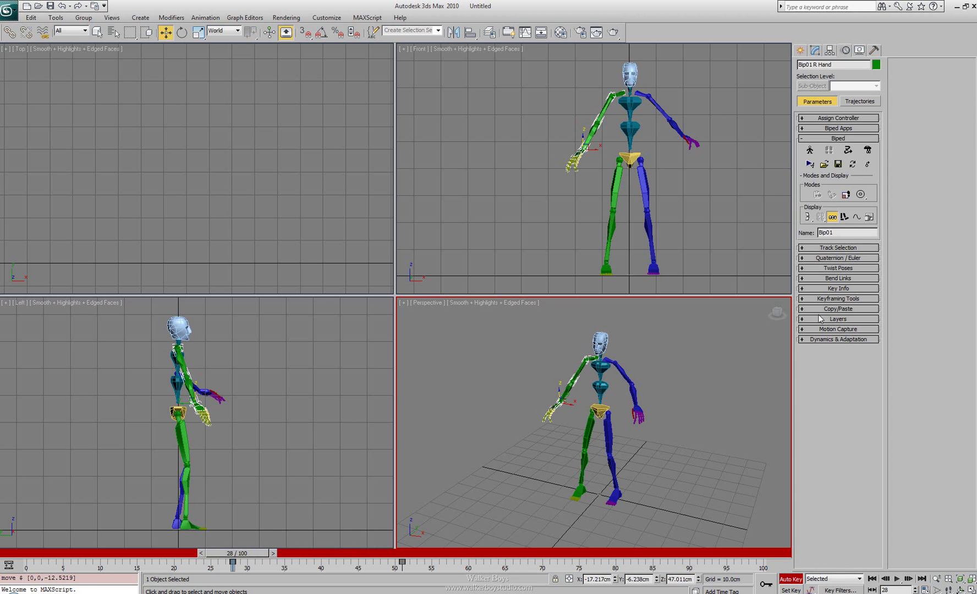
Step: Show the hand's motion trajectory and scrub the frames to preview it, ending at frame 29
click(857, 217)
alt+middle_drag(563, 412, 725, 422)
scroll(709, 441, up, 5)
mouse_move(259, 553)
mouse_down()
mouse_move(389, 543)
mouse_move(262, 545)
mouse_move(275, 538)
mouse_move(417, 540)
mouse_move(245, 545)
mouse_up()
key(w)
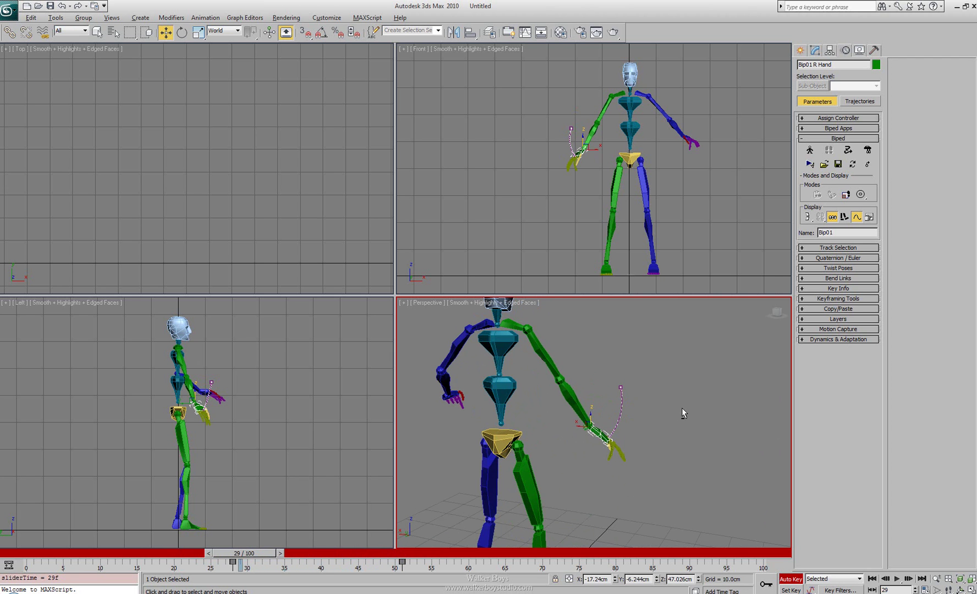
alt+middle_drag(678, 413, 614, 444)
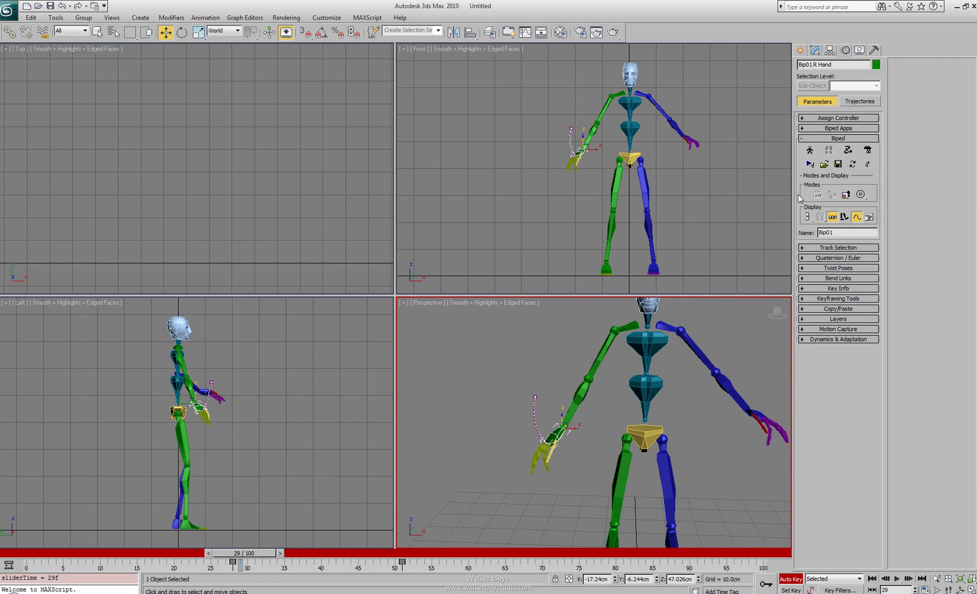
click(870, 217)
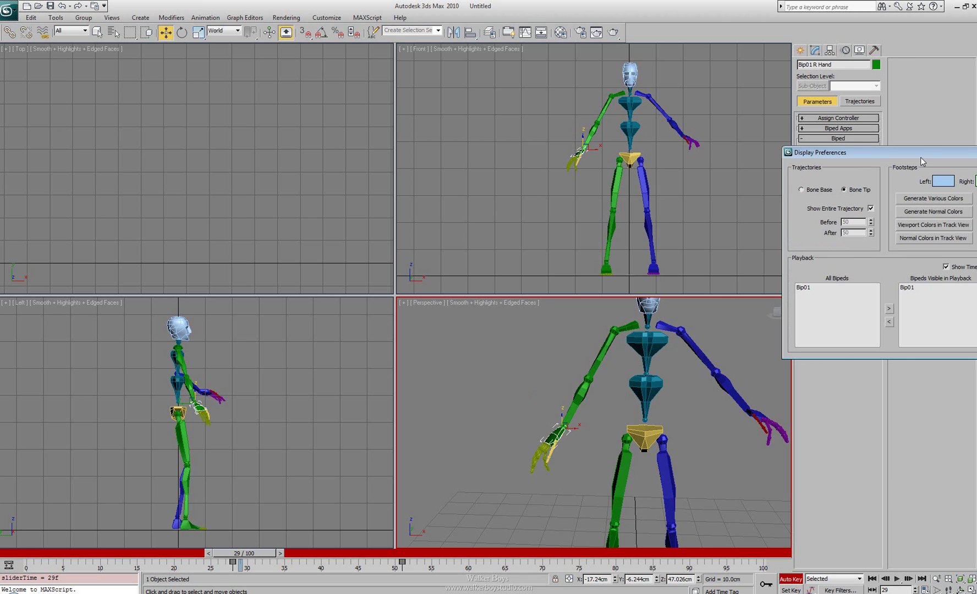
drag(929, 153, 756, 151)
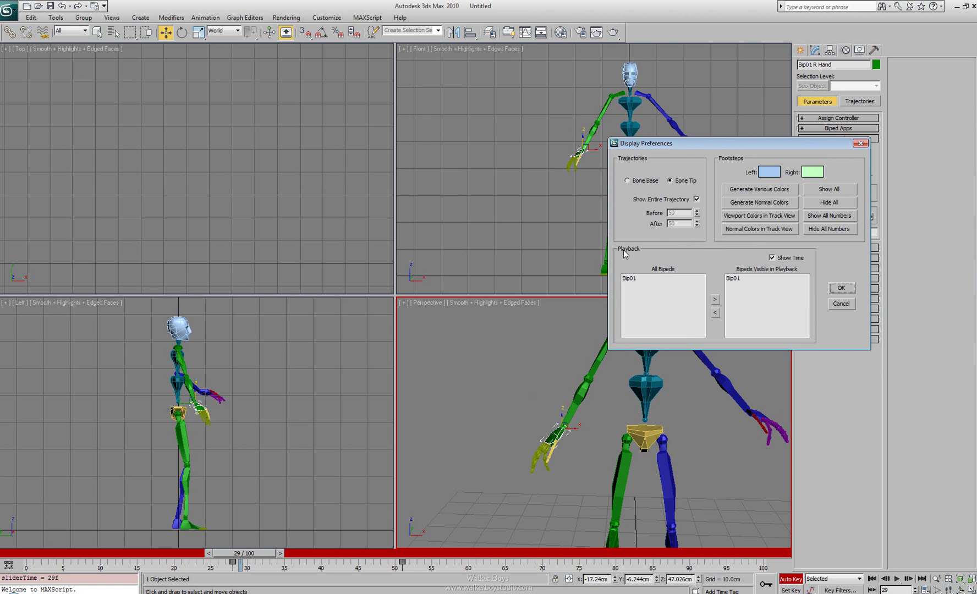
drag(745, 142, 809, 285)
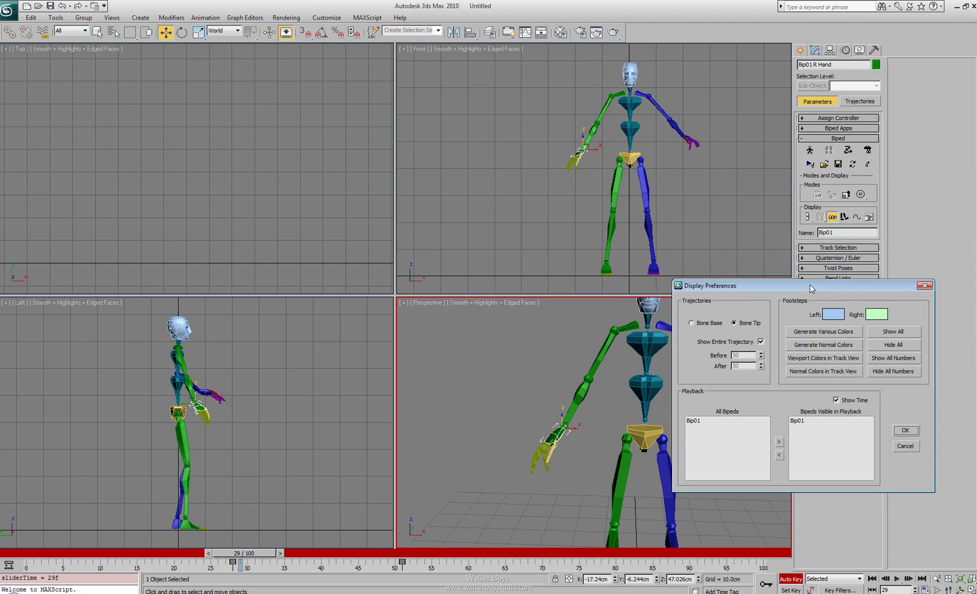
click(693, 421)
click(801, 420)
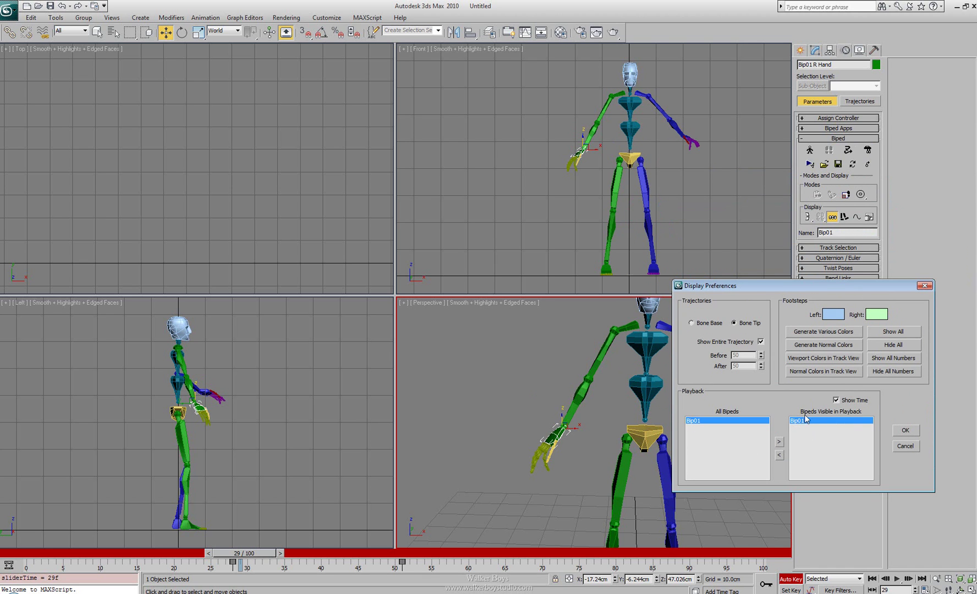
click(779, 454)
click(779, 442)
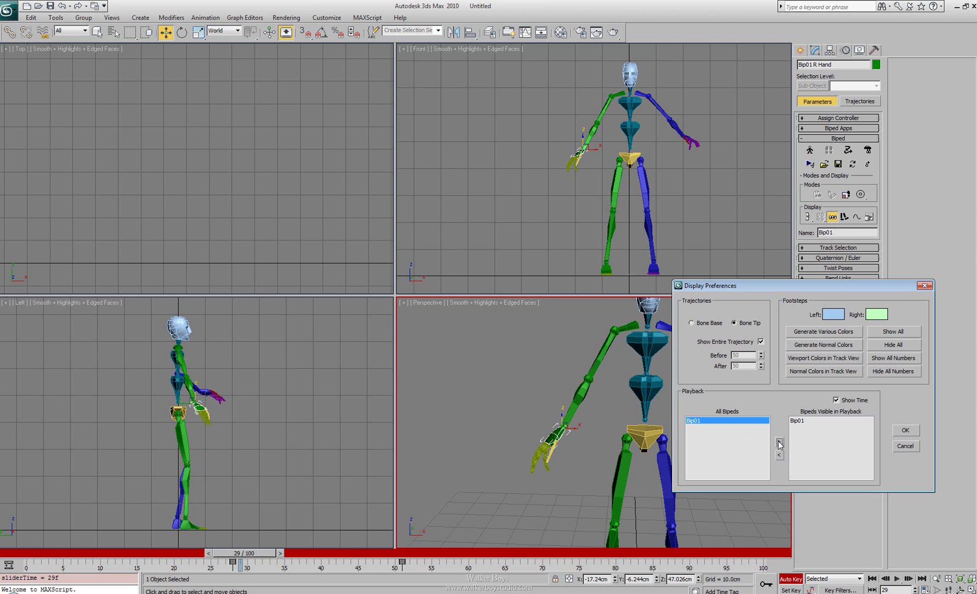
Step: Close the preferences without applying, then replace the biped name Bip01 with hero
click(909, 447)
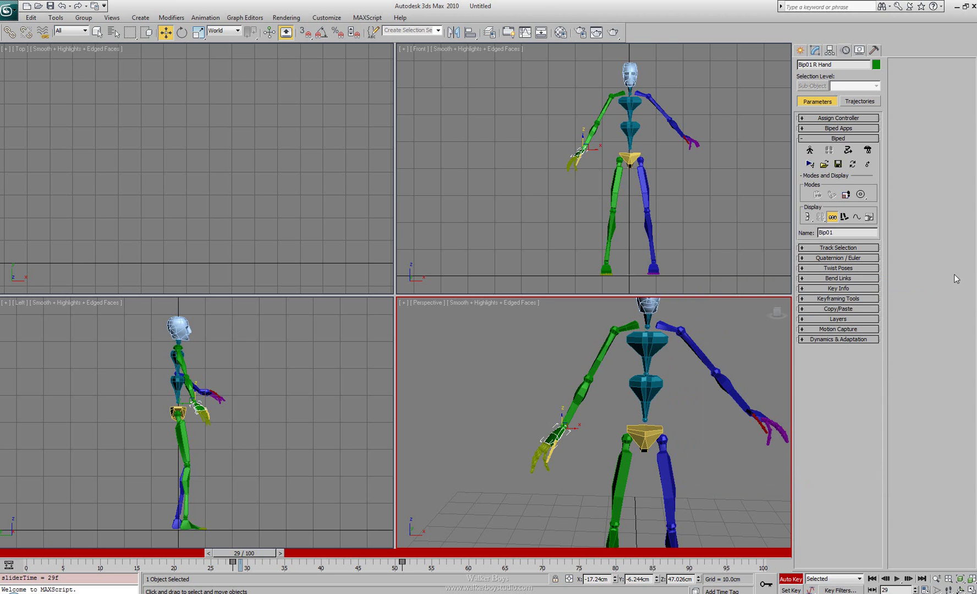
double_click(841, 232)
click(826, 232)
drag(838, 233, 820, 233)
click(826, 232)
drag(832, 232, 817, 236)
text(hero)
key(Return)
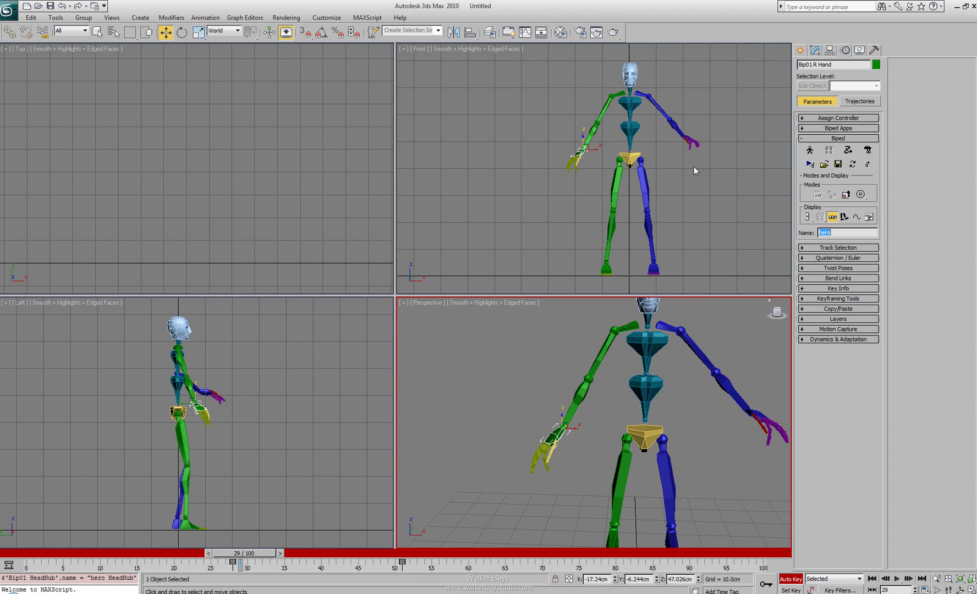
Step: Verify the renamed parts hero L UpperArm, hero L Forearm and hero Head, then frame the whole biped
click(660, 106)
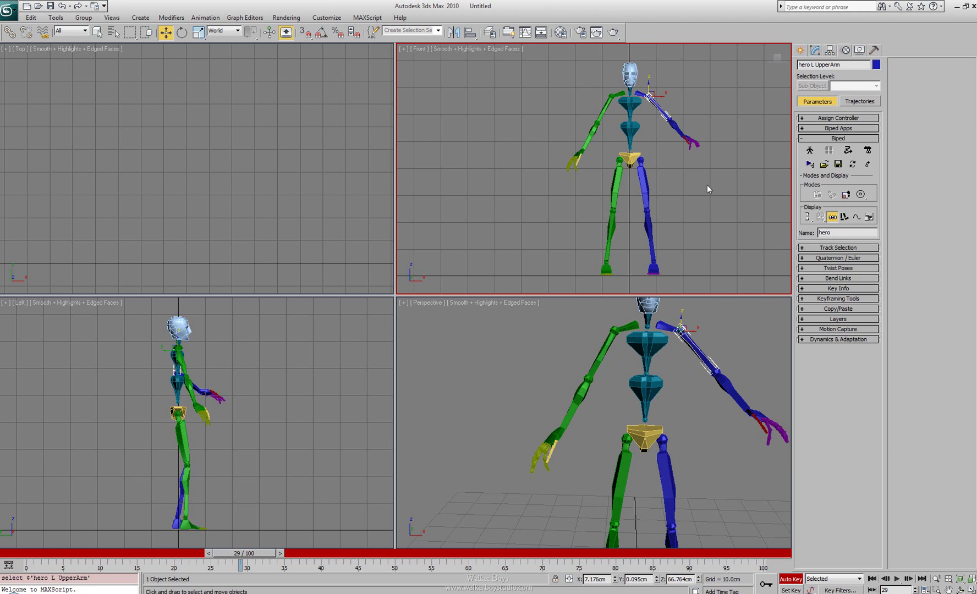
click(675, 124)
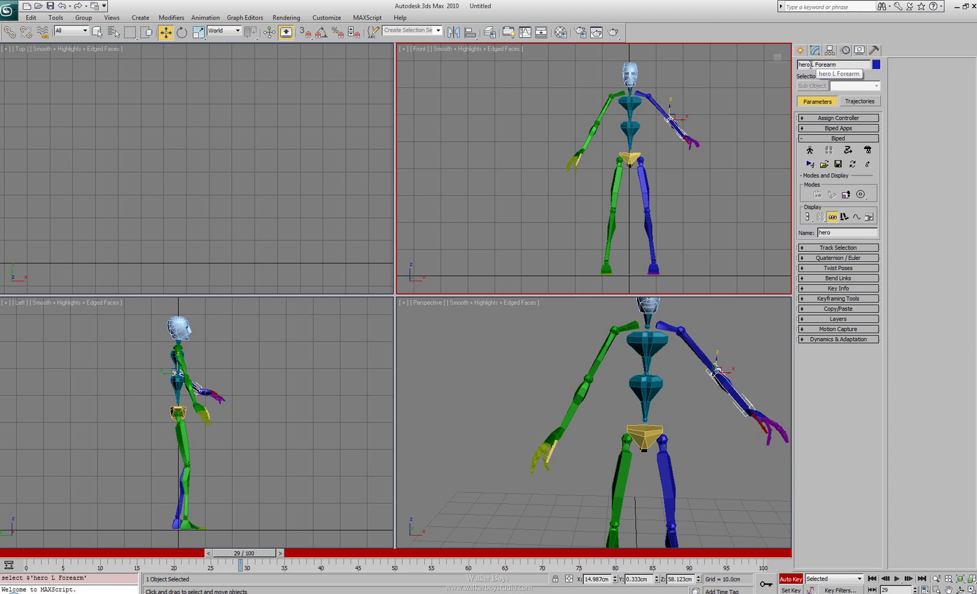
click(642, 81)
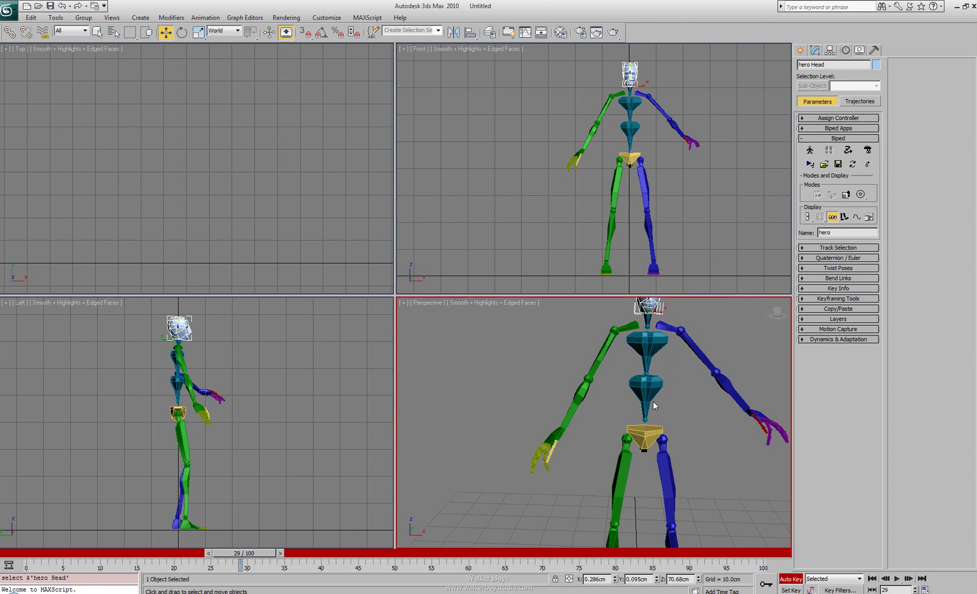
scroll(666, 360, down, 2)
middle_drag(650, 401, 648, 371)
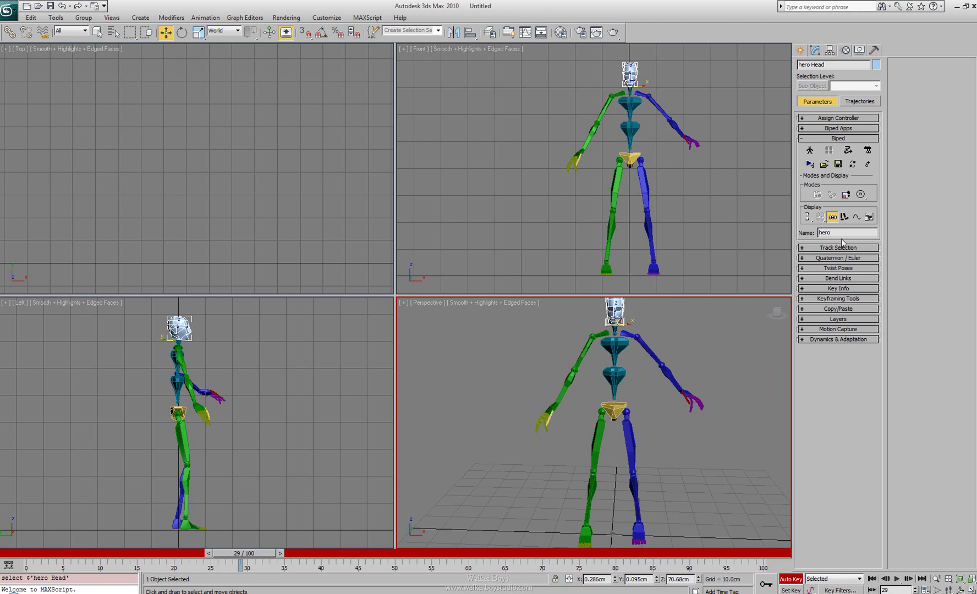